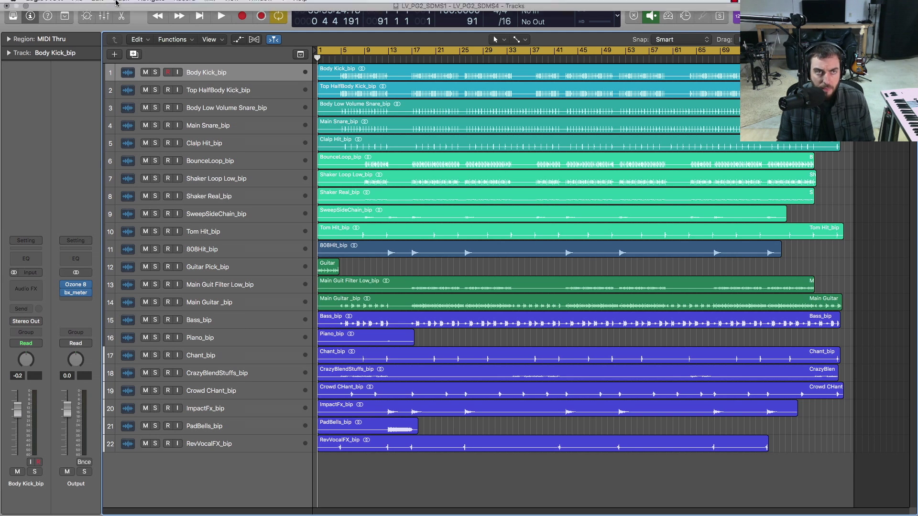
# Begin a Save As copy of the project, changing the name to LV_PG2_SDMS2.
pyautogui.click(82, 4)
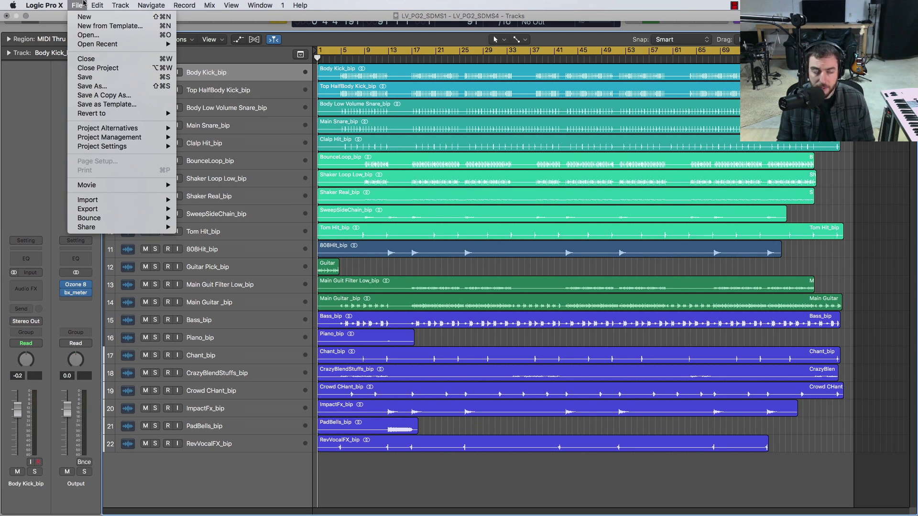
pyautogui.click(92, 86)
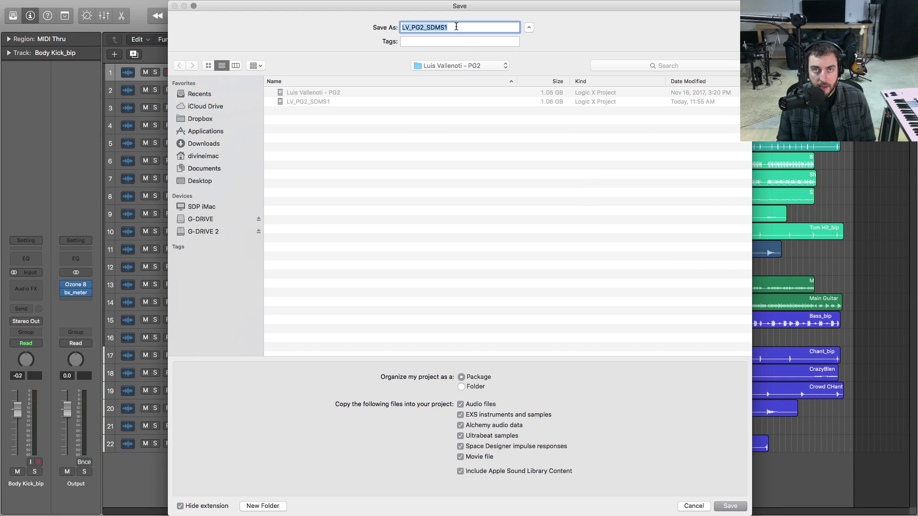
pyautogui.click(457, 27)
pyautogui.press('BackSpace')
pyautogui.write('2')
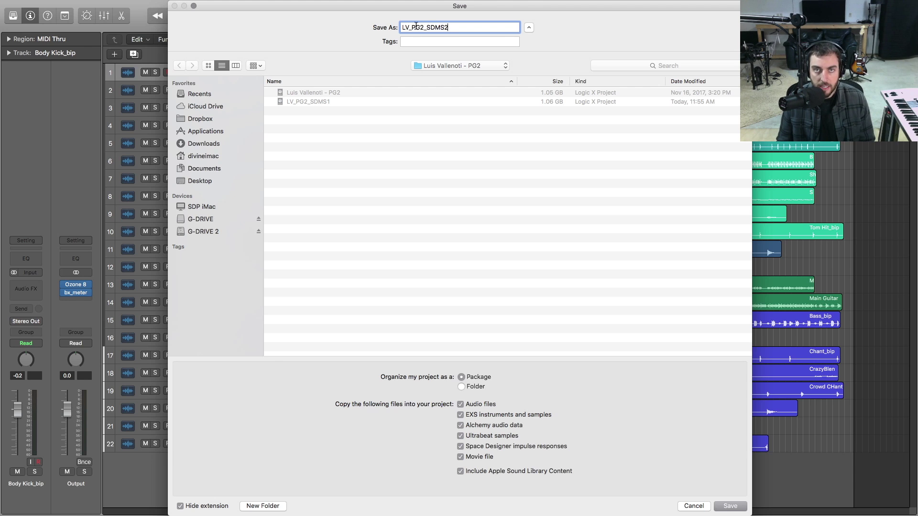
pyautogui.moveTo(401, 26); pyautogui.dragTo(445, 26)
pyautogui.click(451, 26)
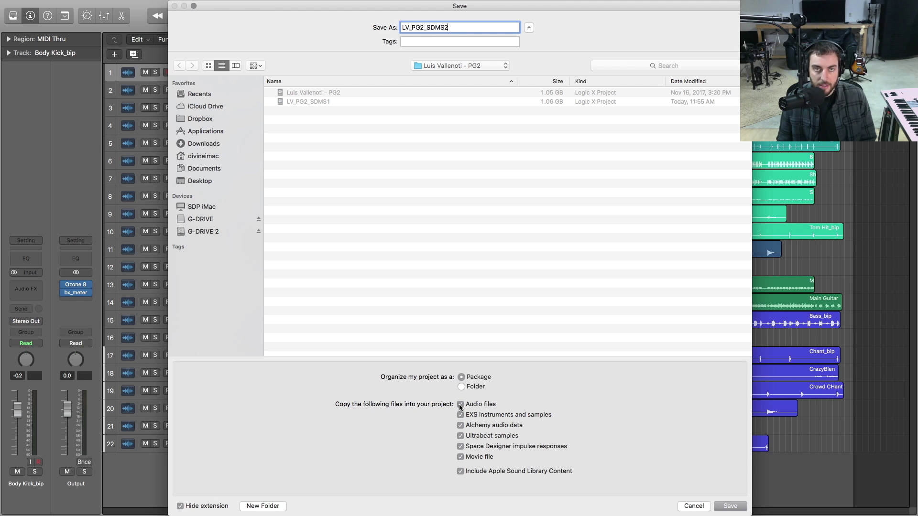
# Reuse the LV_PG2_SDMS1 name, untick audio, EXS and Alchemy copying, then cancel the save.
pyautogui.click(545, 94)
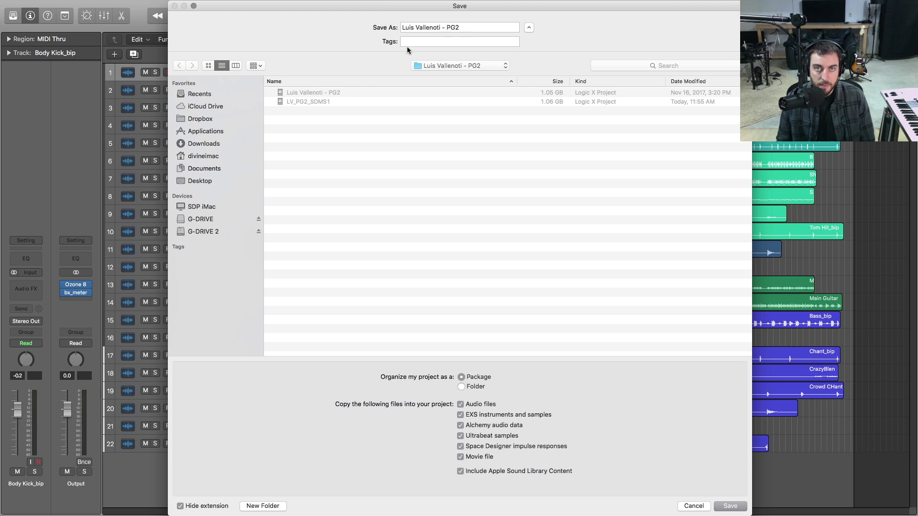
pyautogui.click(329, 101)
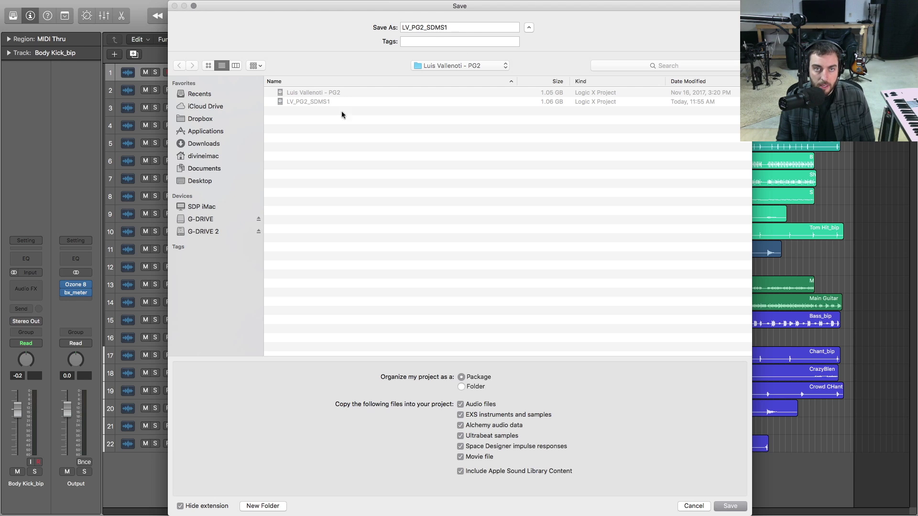
pyautogui.click(461, 404)
pyautogui.click(460, 415)
pyautogui.click(460, 425)
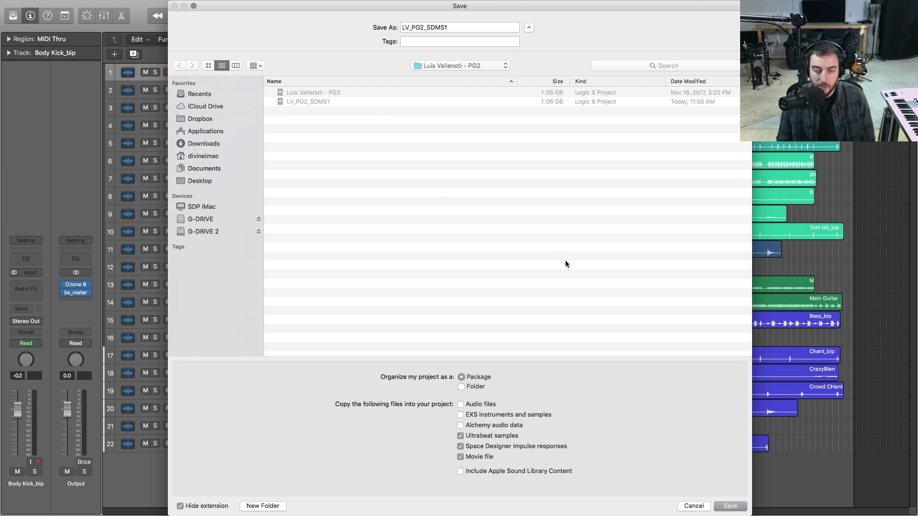
pyautogui.click(687, 510)
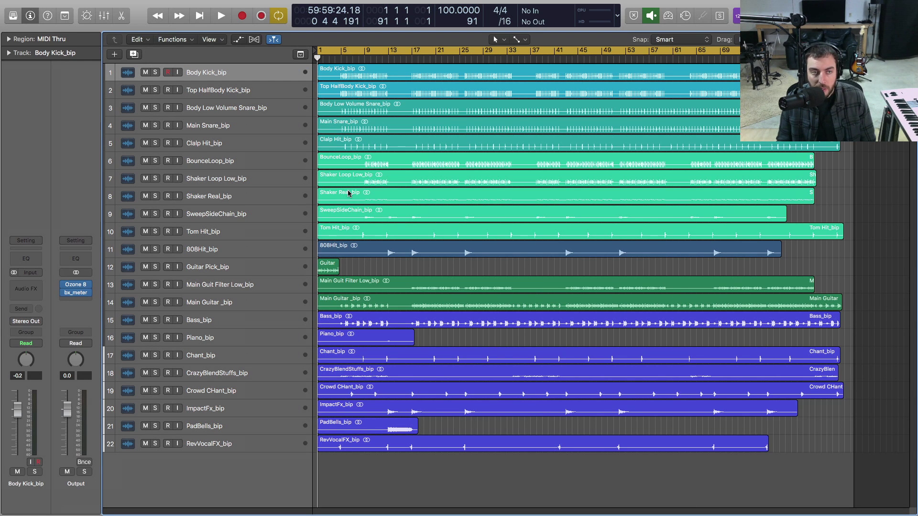
# Start a new project alternative, replacing the suggested '#1' suffix with PERF.
pyautogui.click(78, 5)
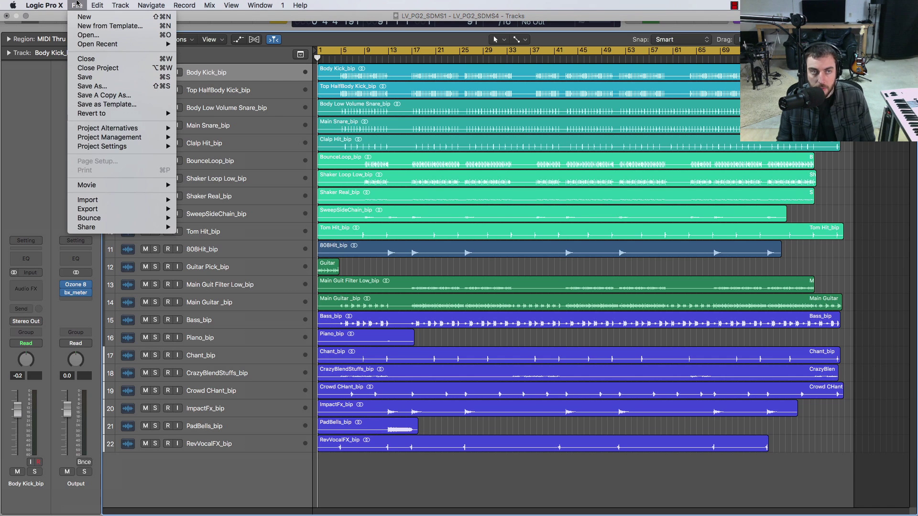
pyautogui.moveTo(104, 128)
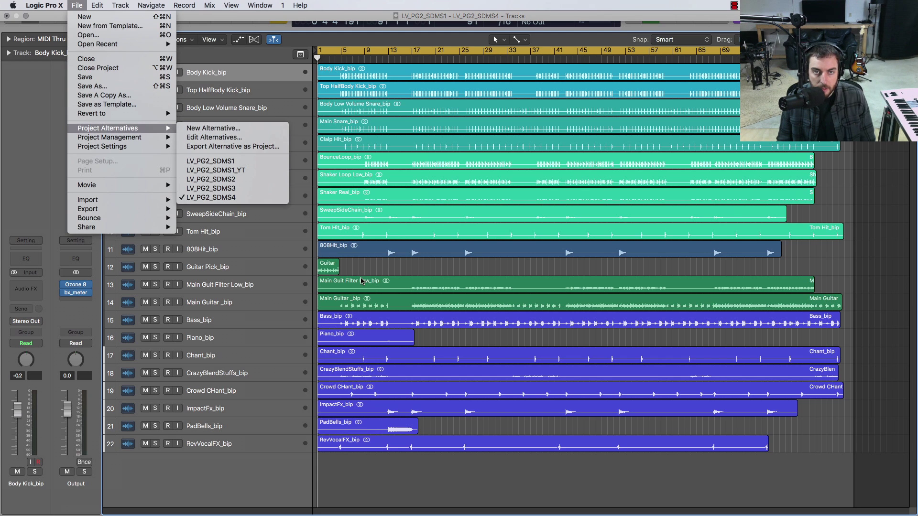
pyautogui.click(176, 53)
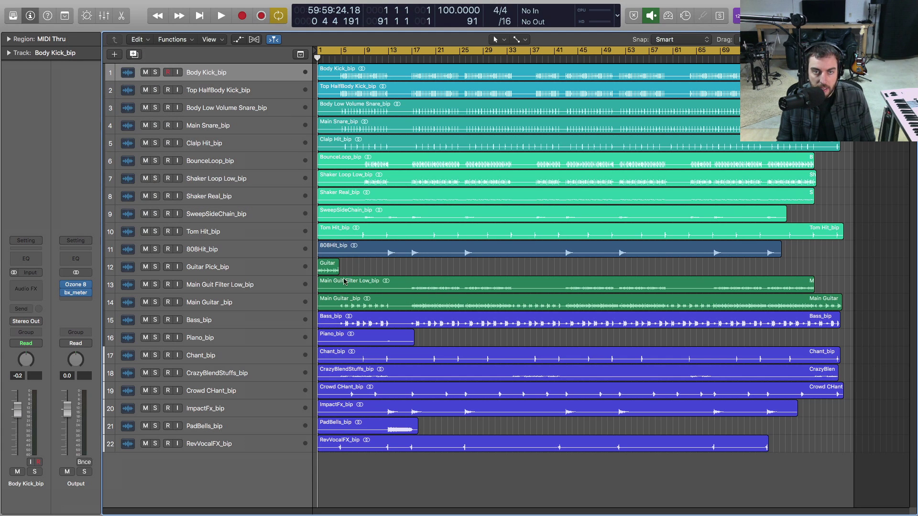
pyautogui.click(72, 4)
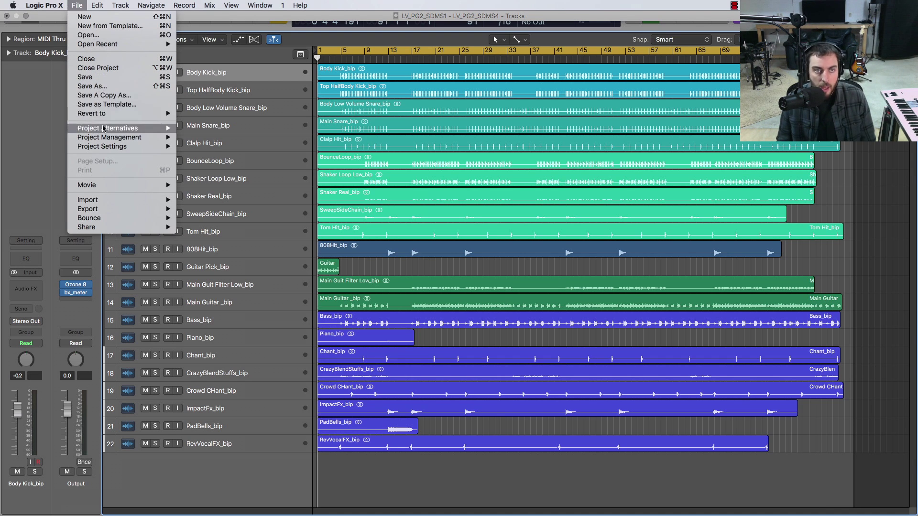
pyautogui.moveTo(175, 125)
pyautogui.click(212, 128)
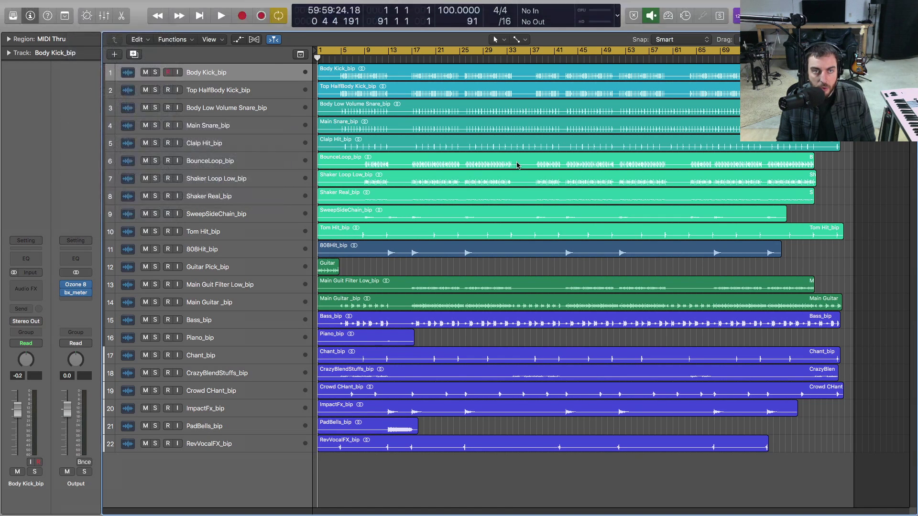
pyautogui.click(496, 136)
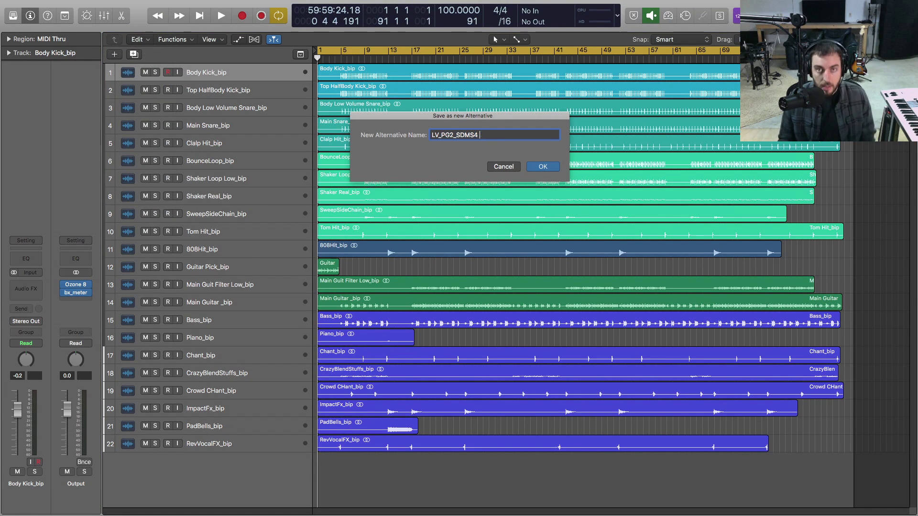
pyautogui.press('BackSpace')
pyautogui.press('BackSpace')
pyautogui.write('PERF')
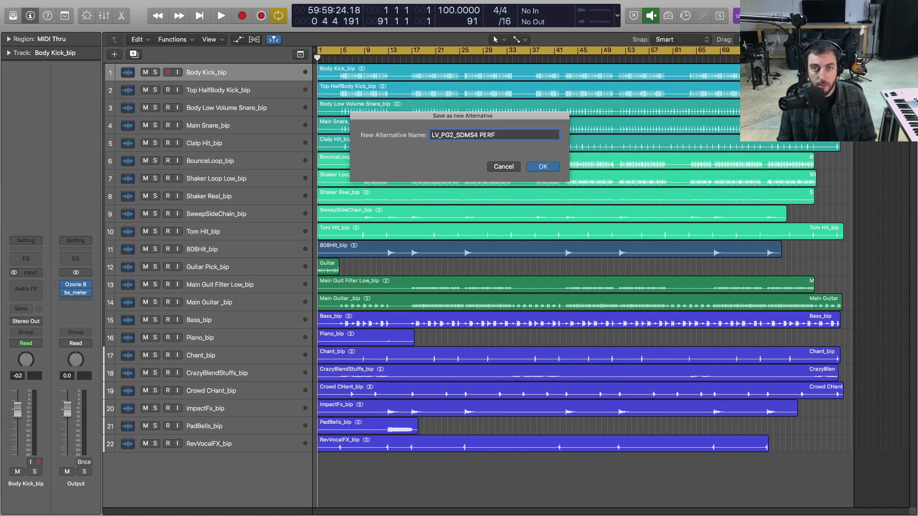
# Use an underscore so the alternative is LV_PG2_SDMS4_PERF, confirm, and discard unsaved changes.
pyautogui.click(480, 135)
pyautogui.press('BackSpace')
pyautogui.write('_')
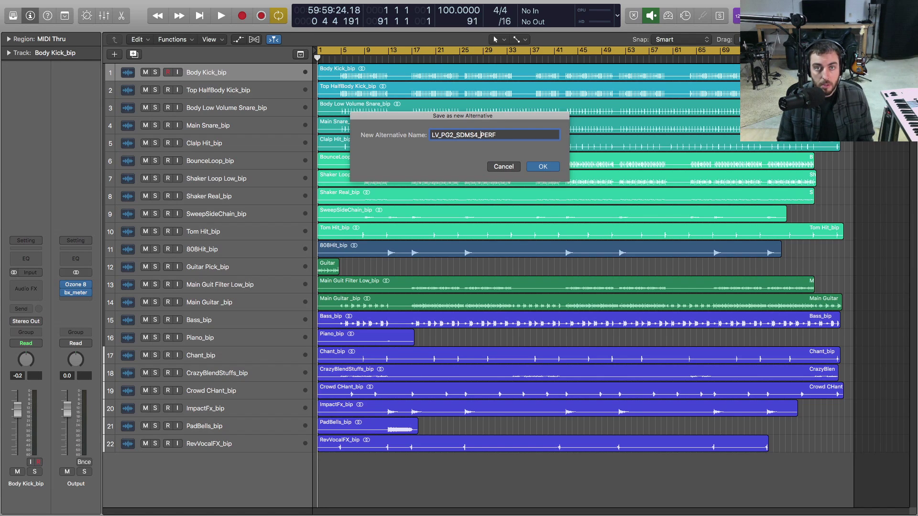
pyautogui.click(540, 167)
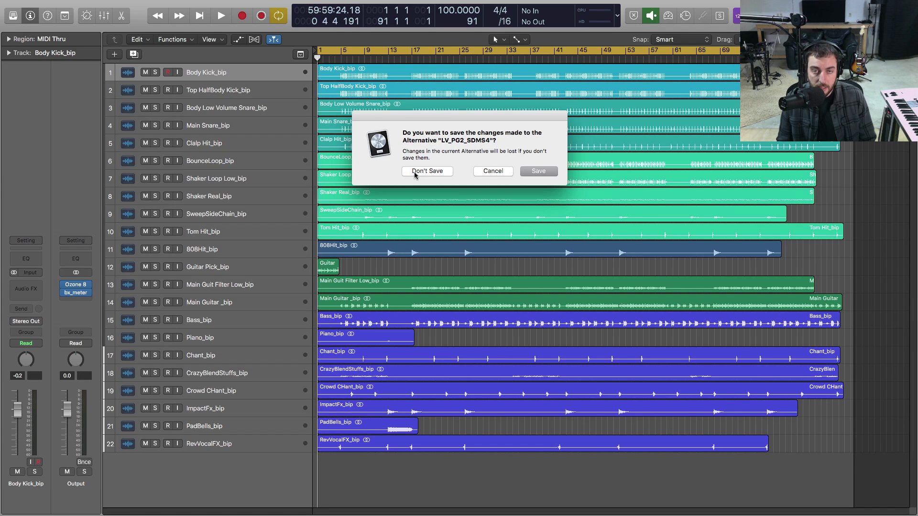
pyautogui.click(428, 171)
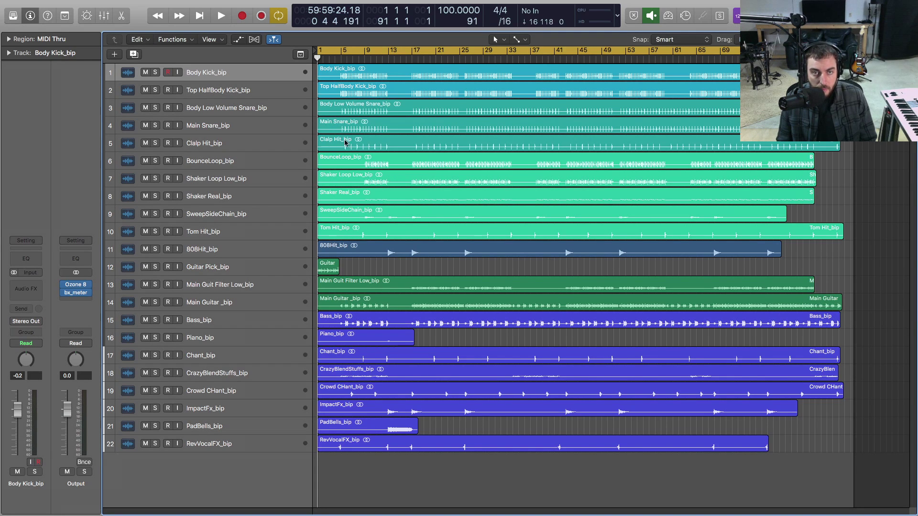
# Load the LV_PG2_SDMS4_PERF alternative from Project Alternatives without saving current changes.
pyautogui.moveTo(299, 3)
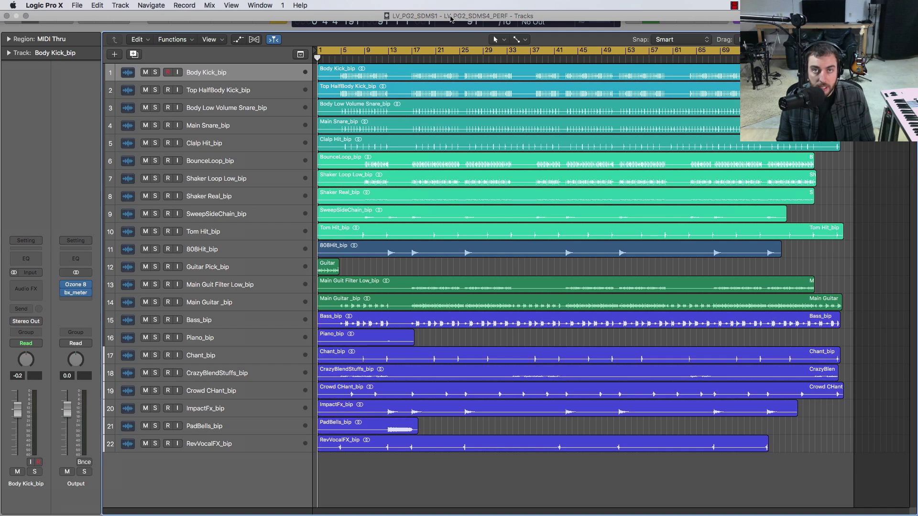
pyautogui.click(77, 5)
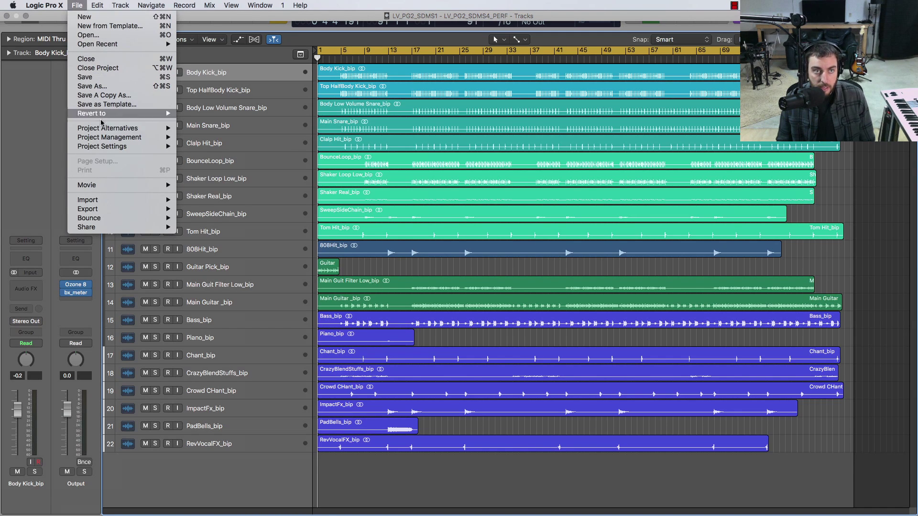
pyautogui.moveTo(135, 128)
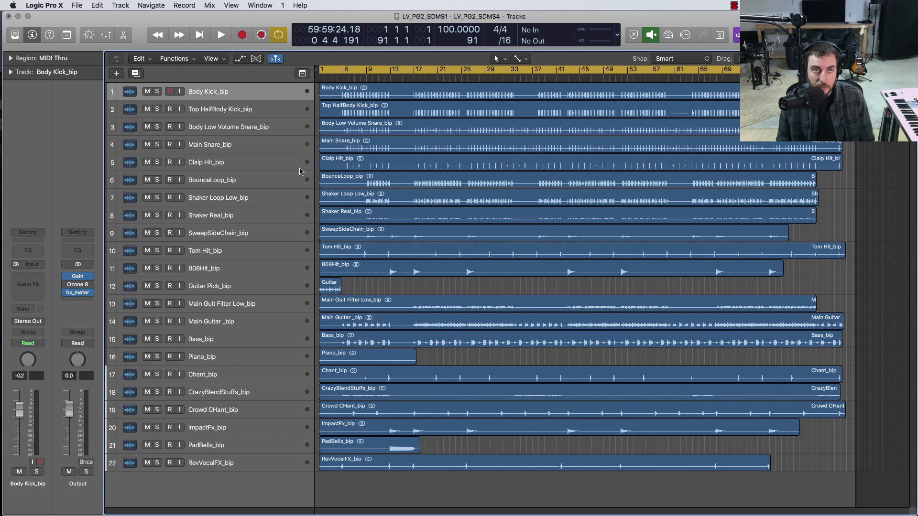
pyautogui.click(75, 5)
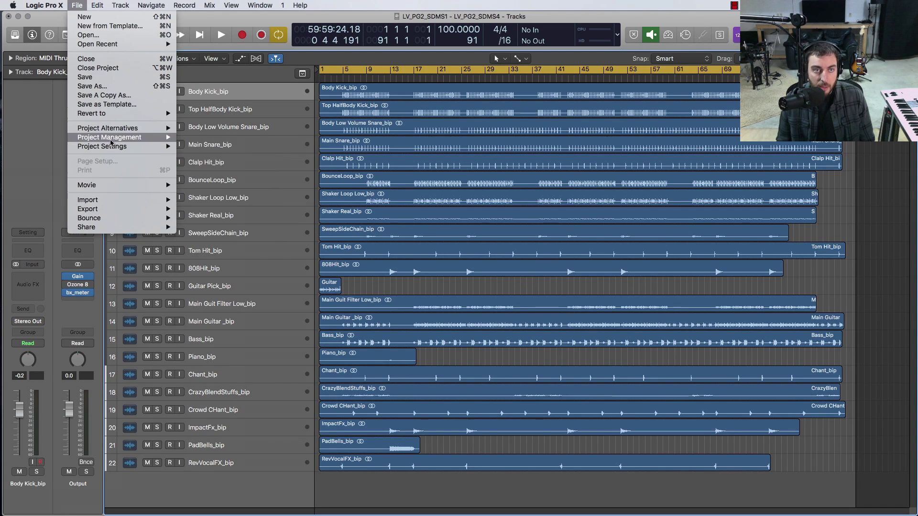
pyautogui.moveTo(158, 137)
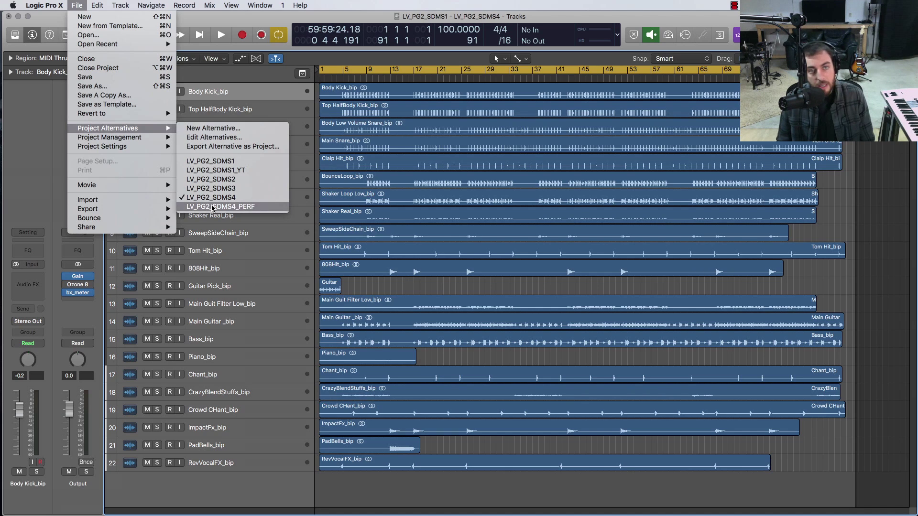
pyautogui.click(212, 207)
pyautogui.click(429, 180)
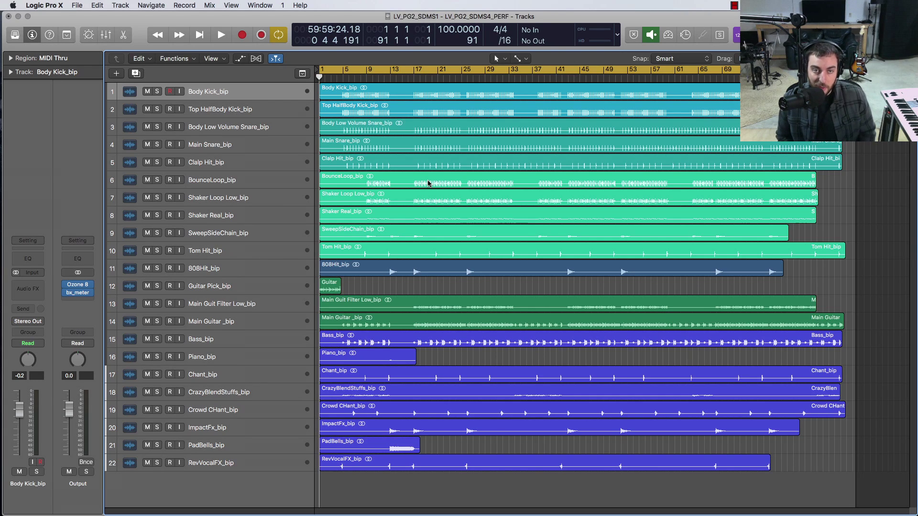
pyautogui.click(77, 6)
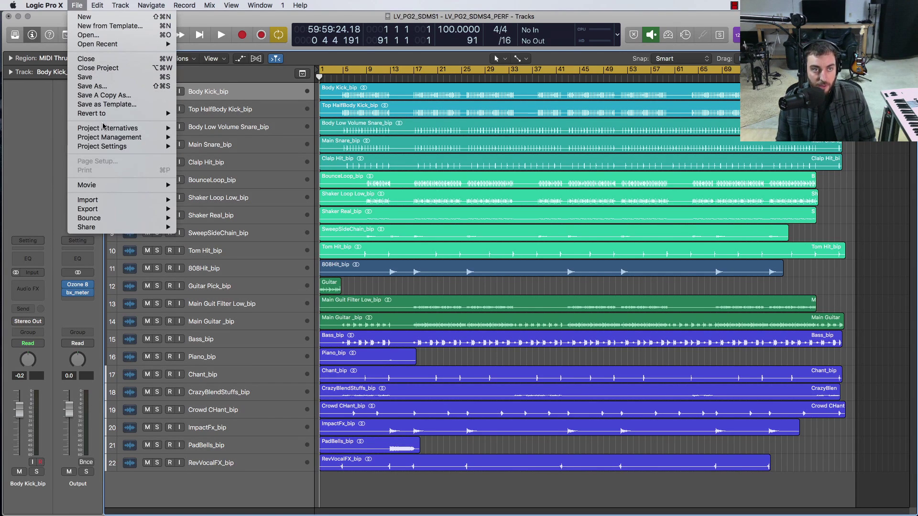
# Show Edit Project Alternatives over the track regions and make the main window full screen.
pyautogui.moveTo(104, 129)
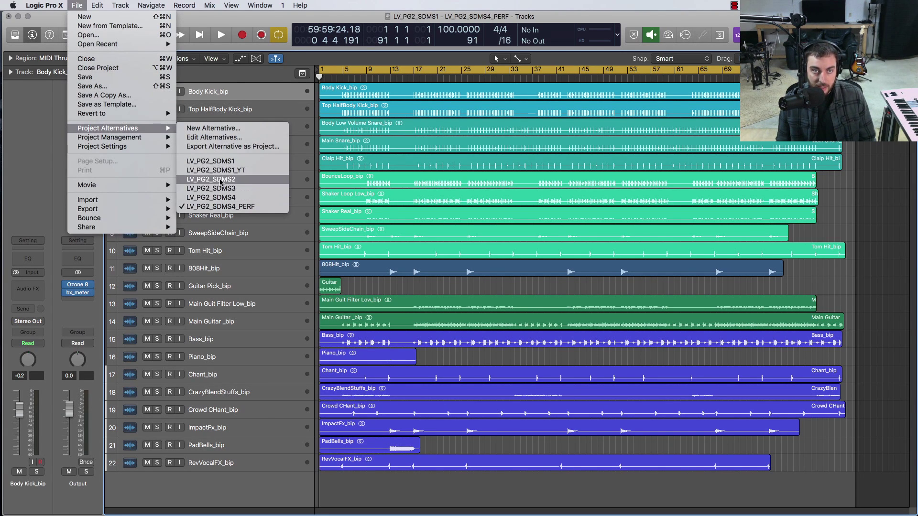
pyautogui.click(224, 139)
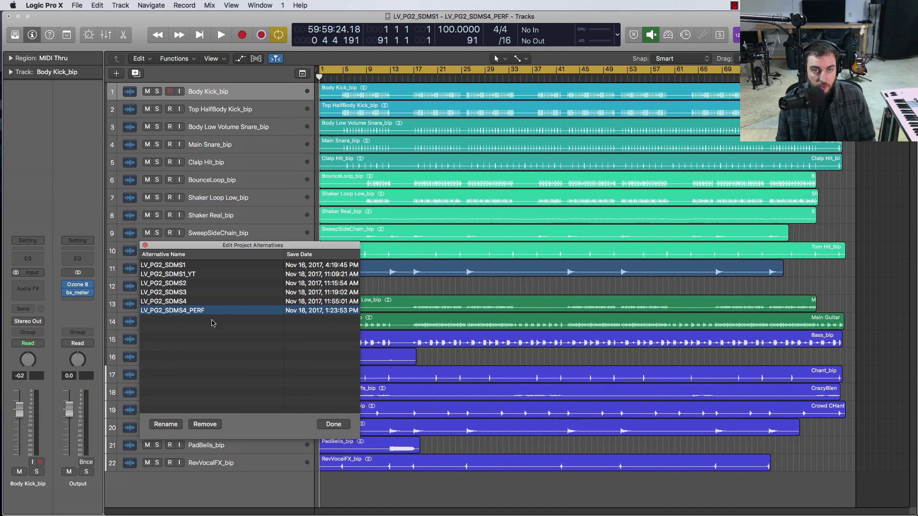
pyautogui.moveTo(215, 250); pyautogui.dragTo(425, 101)
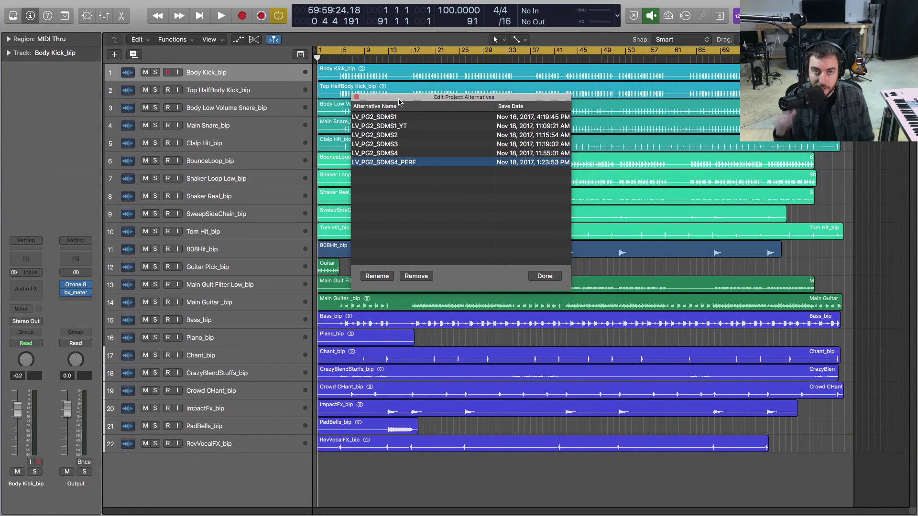
pyautogui.press('ctrl+super+f')
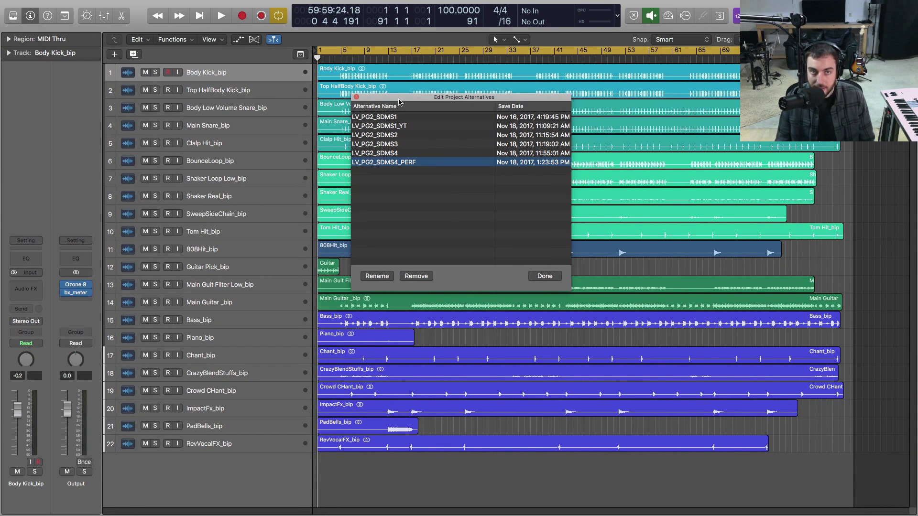